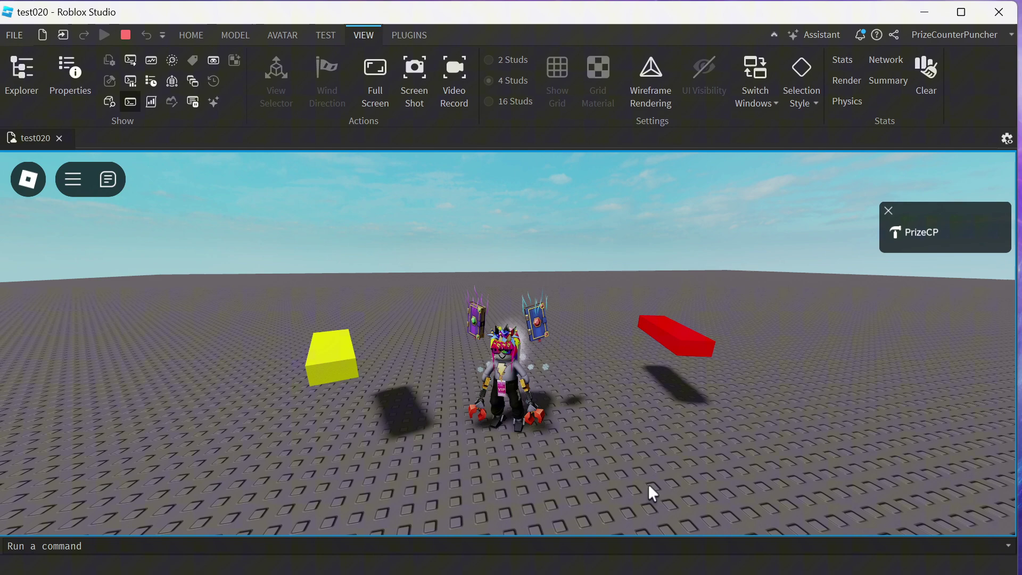
# Walk the character around the yellow and red platforms to observe their motion, and end the playtest.
pyautogui.press('d')
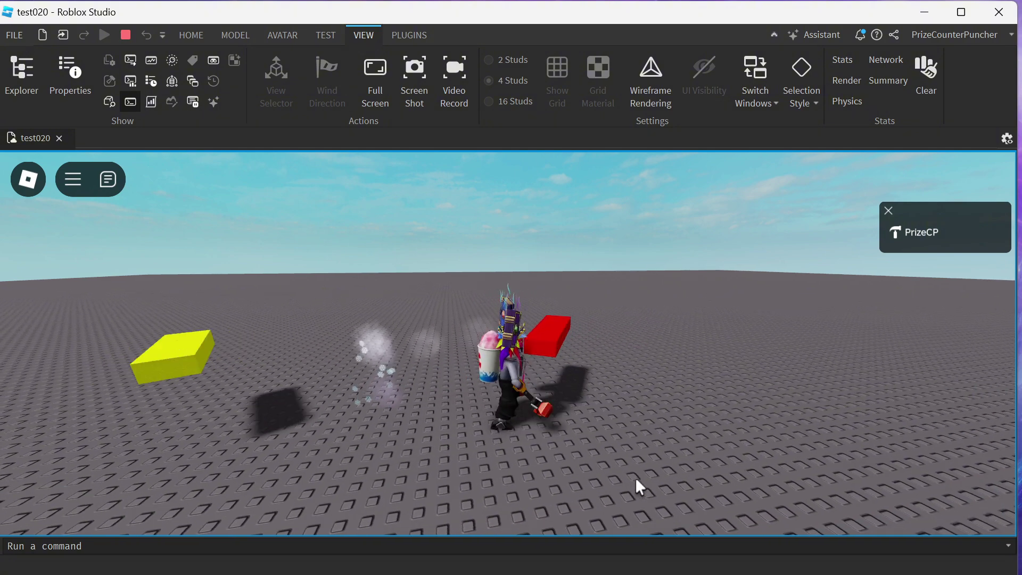
pyautogui.moveTo(636, 479); pyautogui.dragTo(634, 477, button='right')
pyautogui.press('w')
pyautogui.press('a')
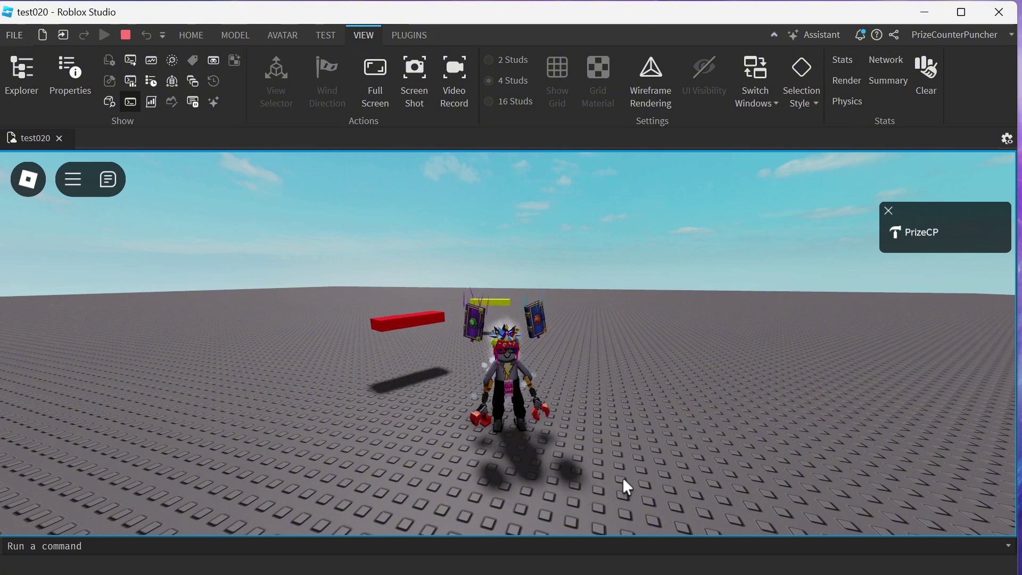
pyautogui.hotkey('shift', 'F5')
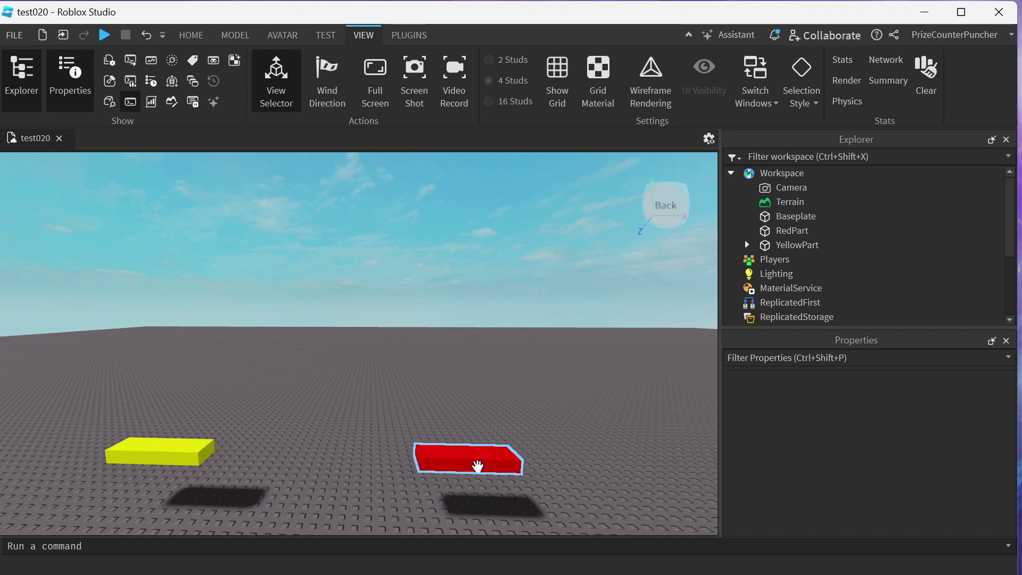
# Inspect RedPart and YellowPart, and read the rotation code in the script inside YellowPart.
pyautogui.click(477, 466)
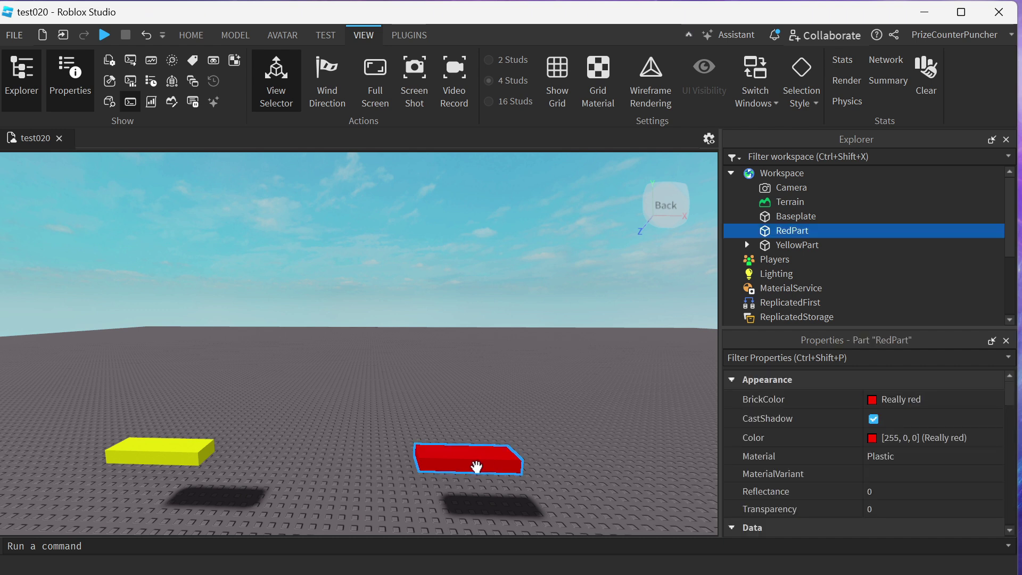
pyautogui.click(167, 452)
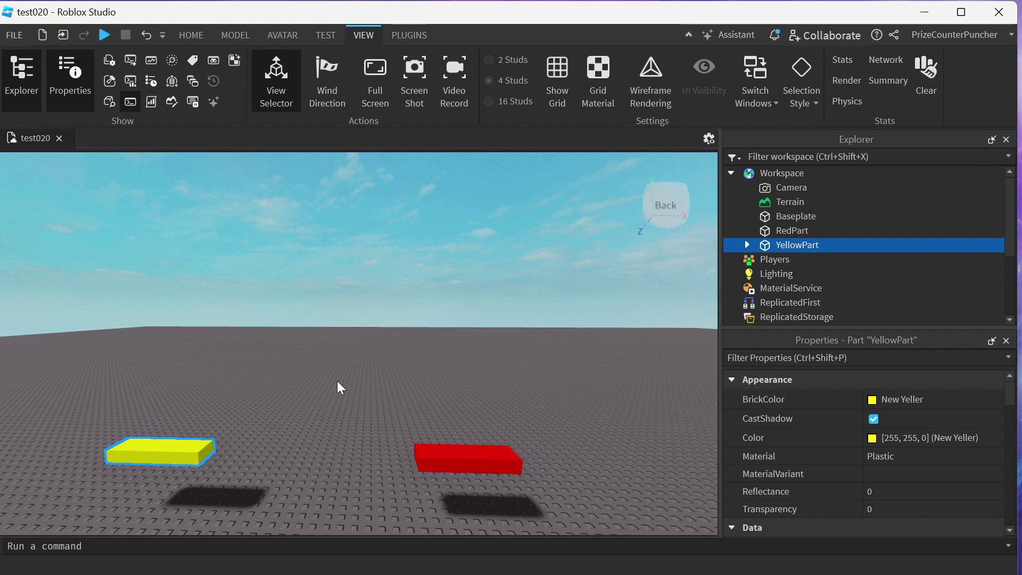
pyautogui.click(746, 245)
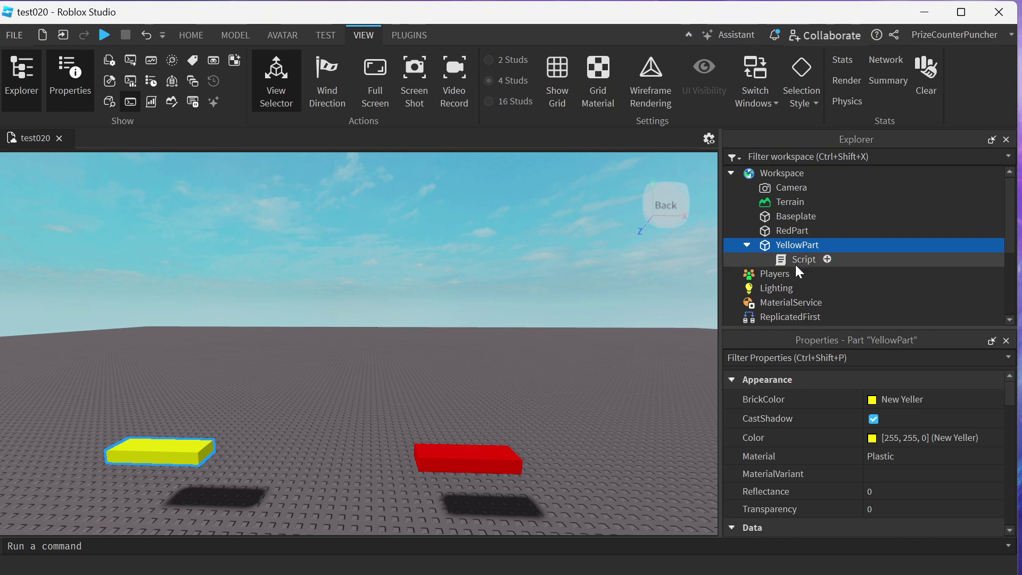
pyautogui.doubleClick(800, 260)
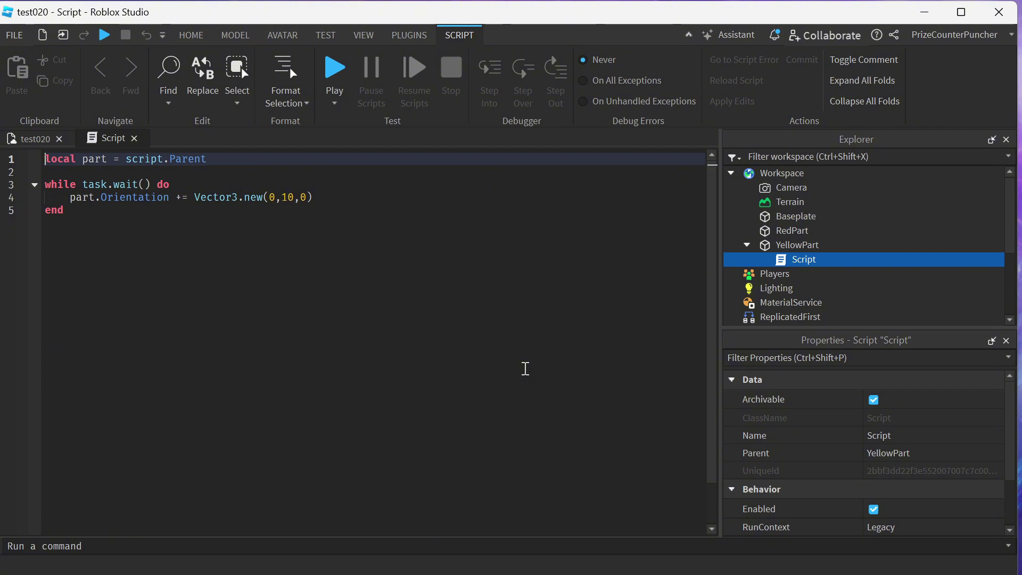
pyautogui.click(135, 139)
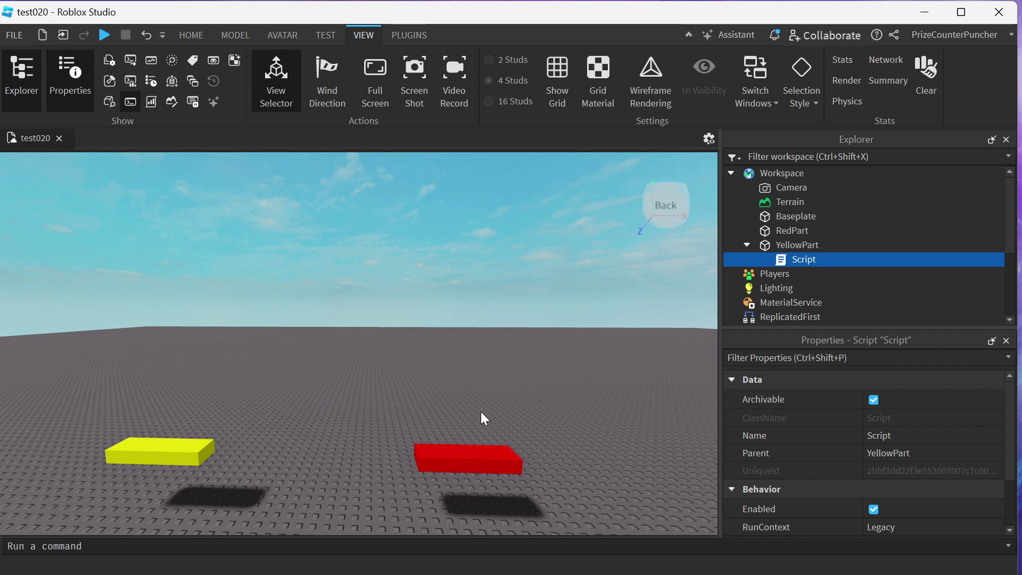
# Duplicate the red part, rename the copy Part, and set its BrickColor to Really blue.
pyautogui.click(474, 459)
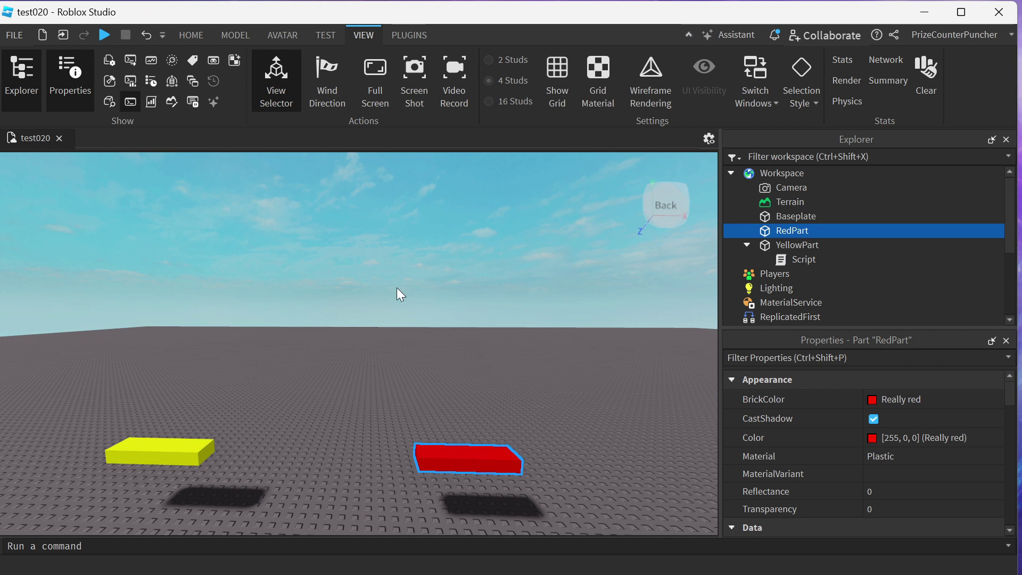
pyautogui.hotkey('ctrl', 'd')
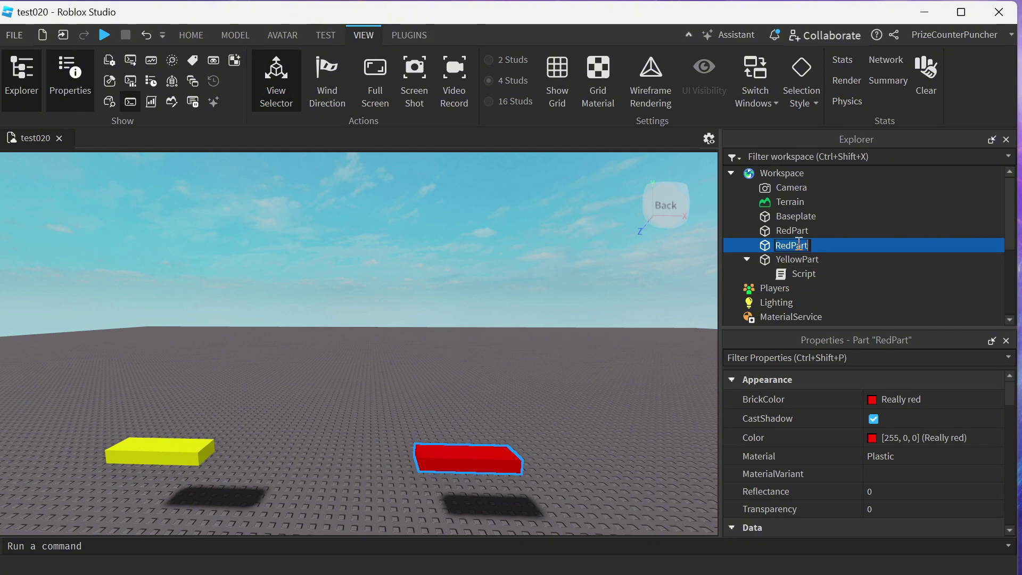
pyautogui.write('Part')
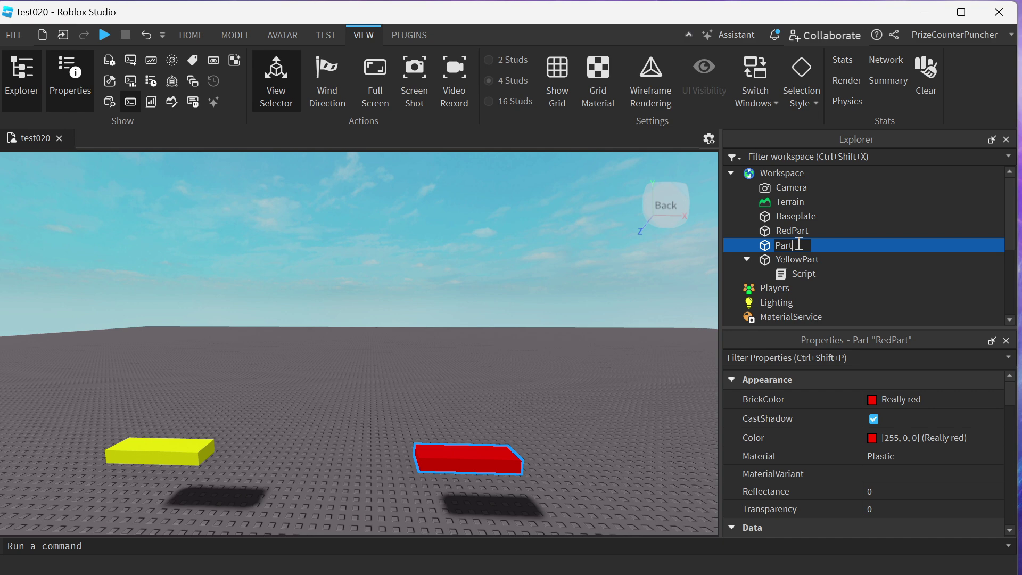
pyautogui.press('Return')
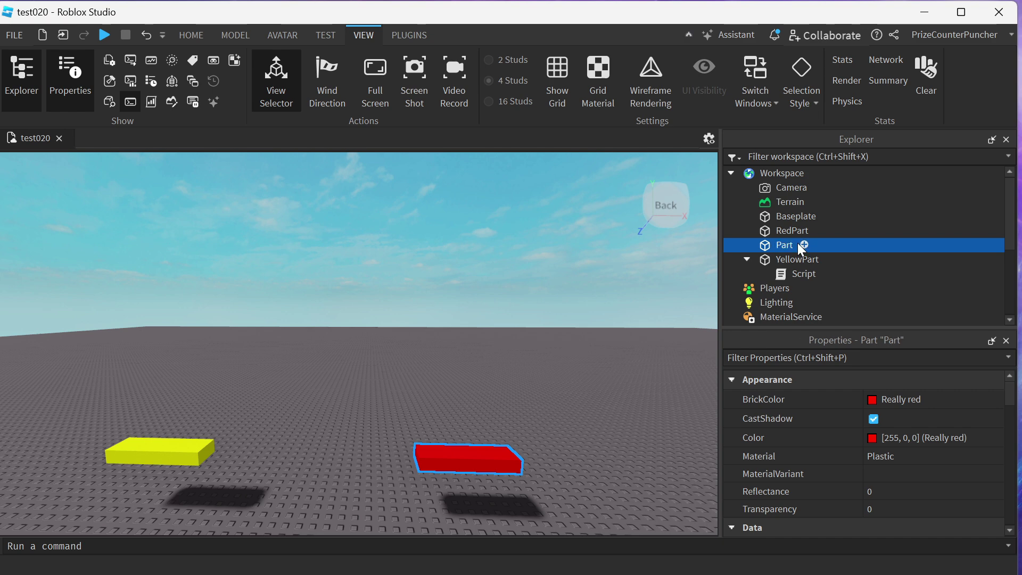
pyautogui.click(873, 401)
pyautogui.click(938, 319)
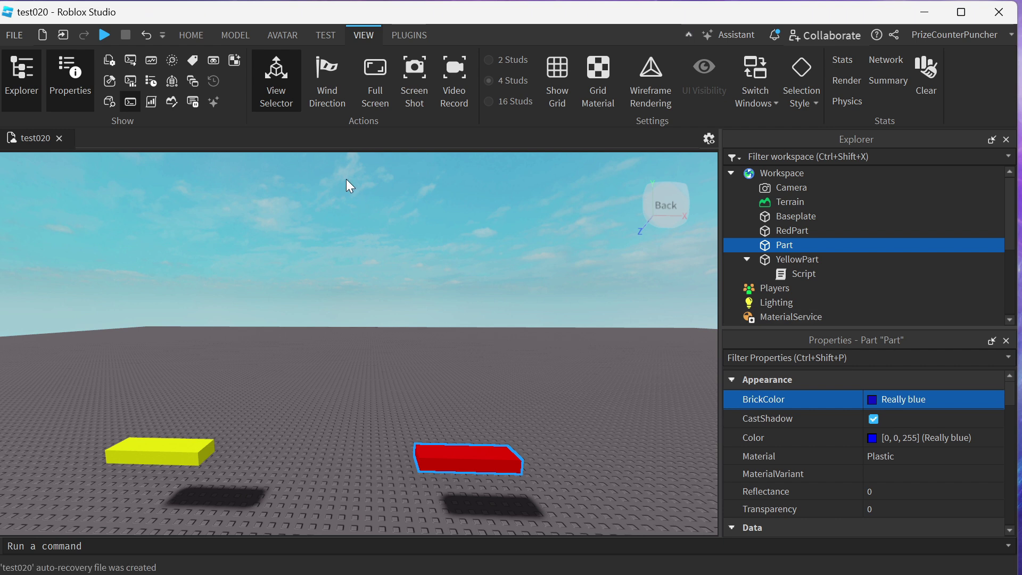
# Move the blue part straight up about 15.4 studs above the red part and anchor it.
pyautogui.click(193, 37)
pyautogui.click(149, 84)
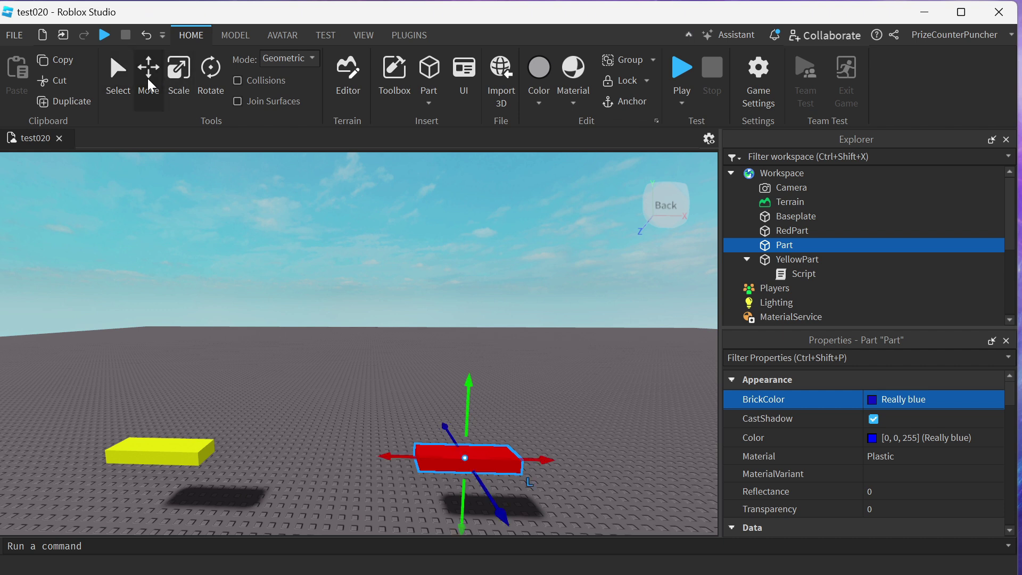
pyautogui.moveTo(473, 376); pyautogui.dragTo(486, 182)
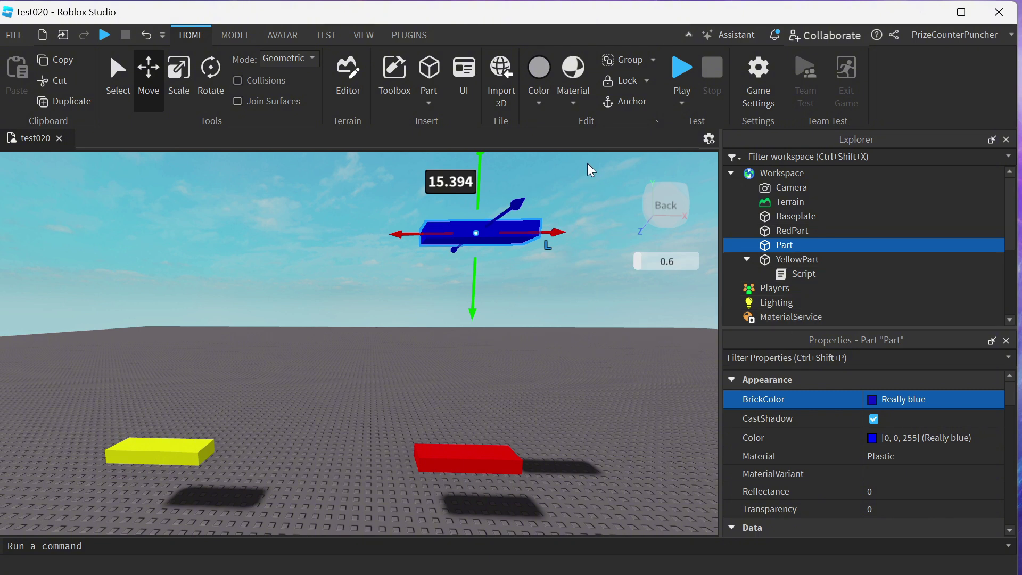
pyautogui.click(631, 104)
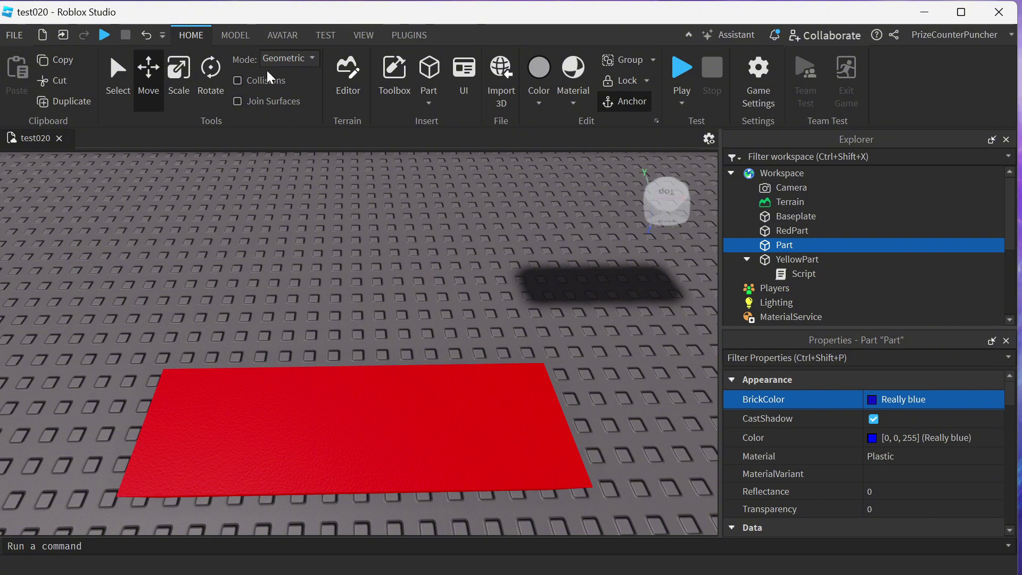
# Create a rod constraint from the top centre of the red part to the underside of the blue part.
pyautogui.click(238, 38)
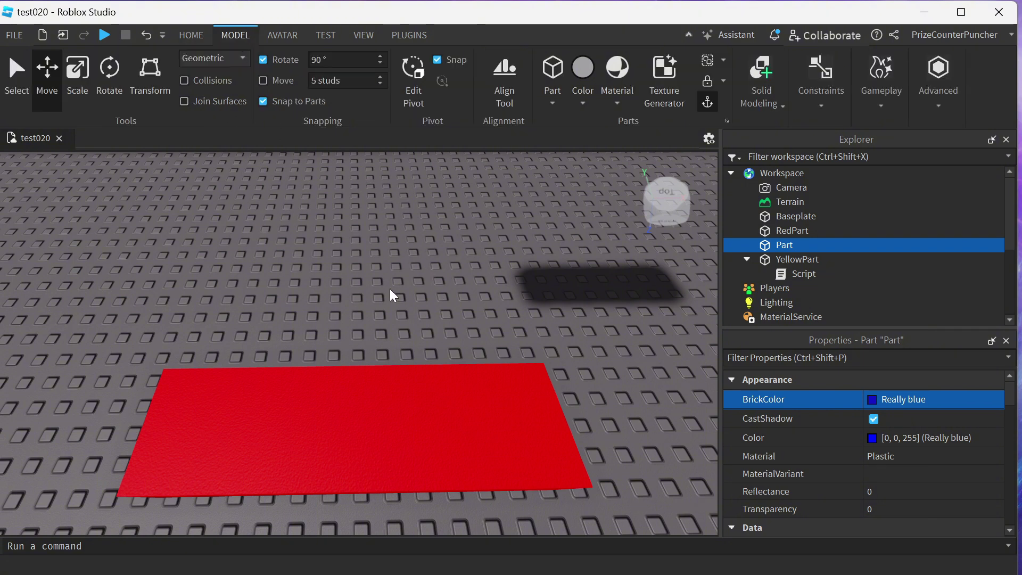
pyautogui.click(823, 109)
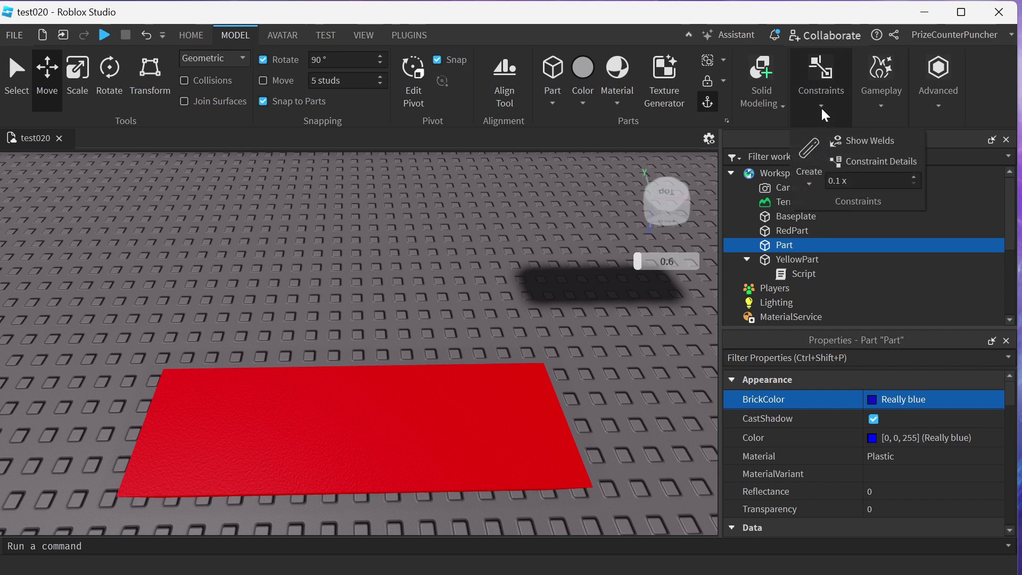
pyautogui.click(810, 175)
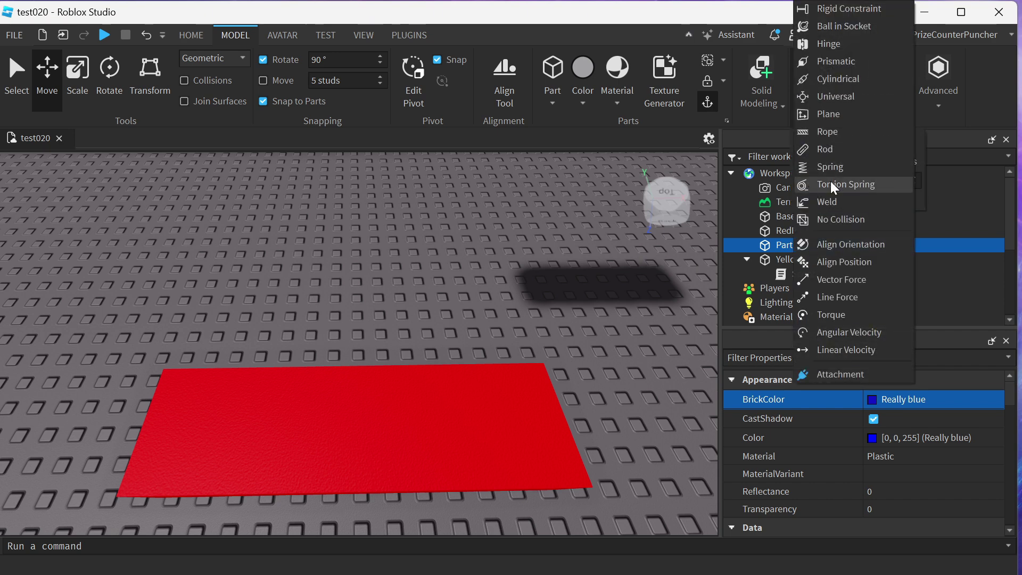
pyautogui.click(826, 151)
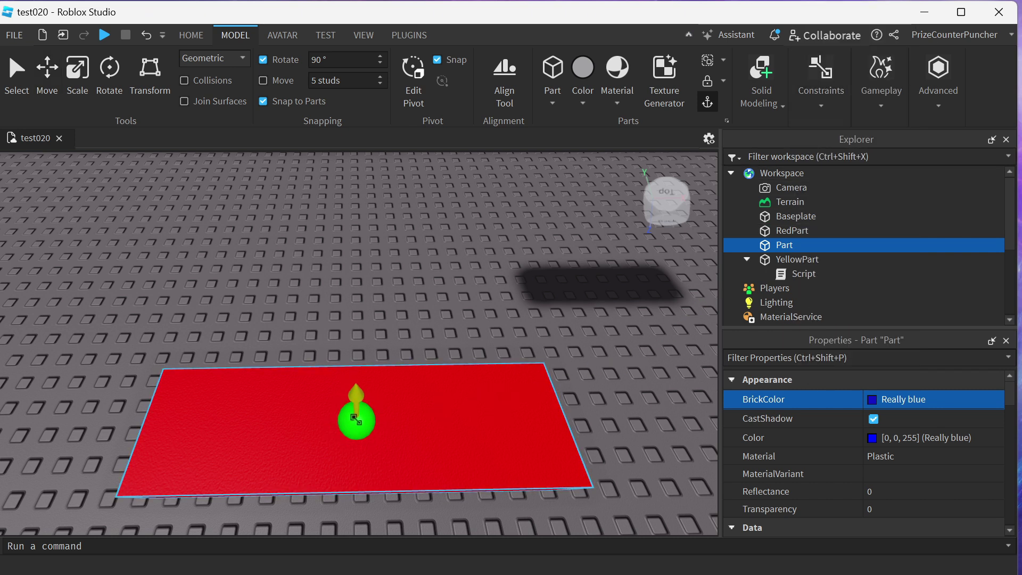
pyautogui.click(360, 419)
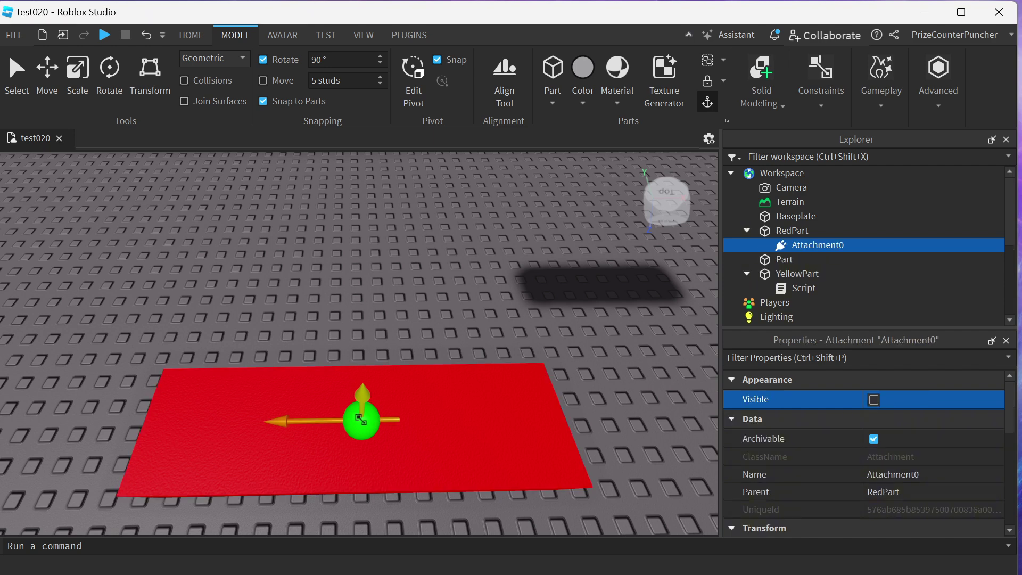
pyautogui.moveTo(361, 419); pyautogui.dragTo(372, 398, button='right')
pyautogui.scroll(3, 306, 391)
pyautogui.scroll(-3, 306, 392)
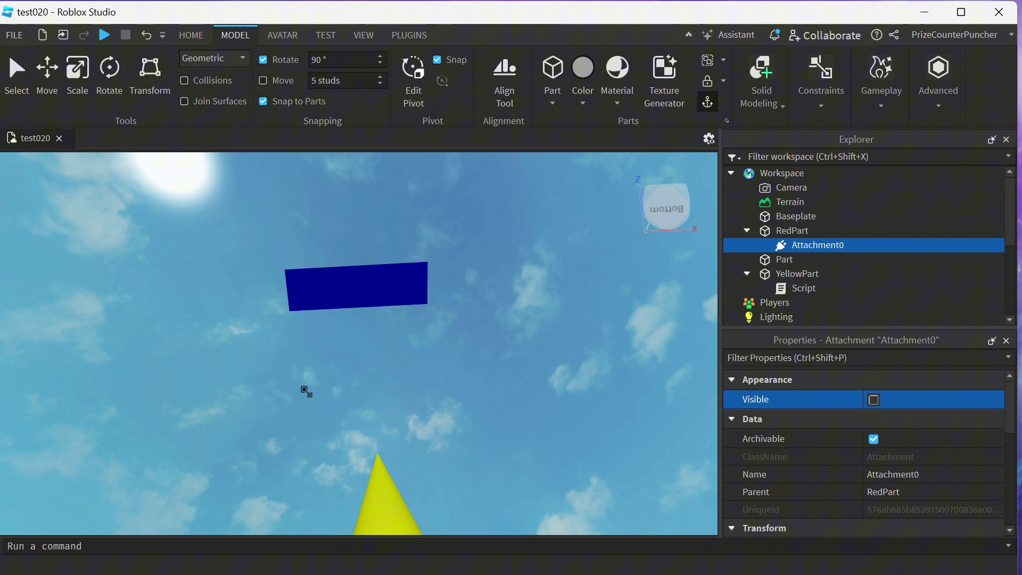
pyautogui.click(360, 292)
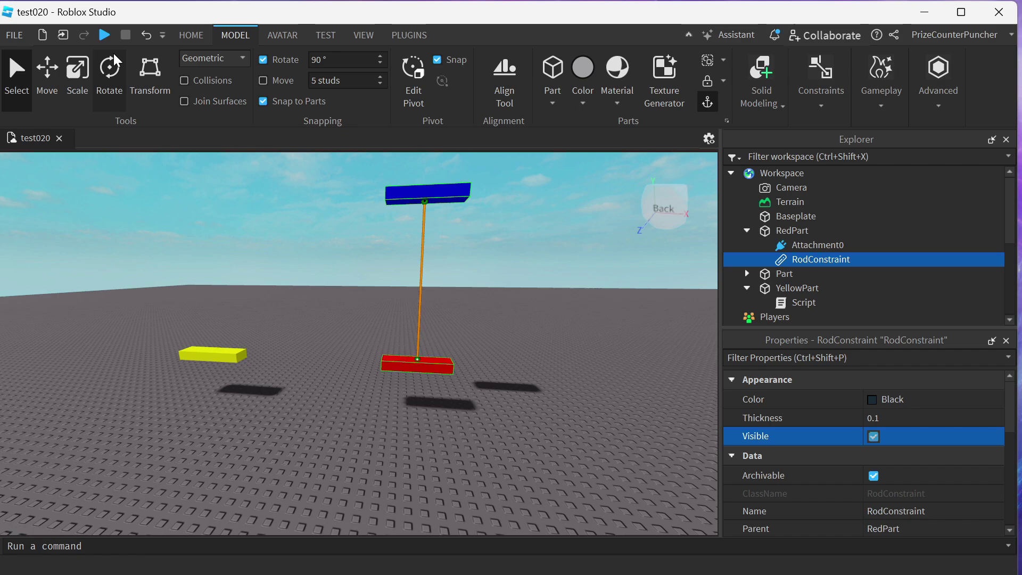
# Playtest the rod connection by walking the character around the hanging red part, and end the test.
pyautogui.click(104, 35)
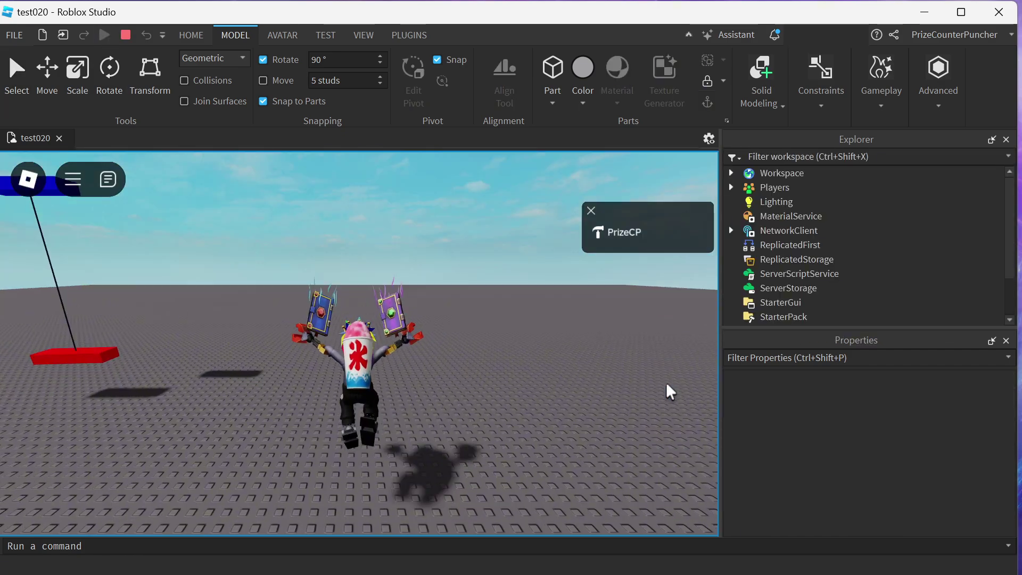
pyautogui.moveTo(670, 392); pyautogui.dragTo(666, 385, button='right')
pyautogui.press('w')
pyautogui.press('a')
pyautogui.press('w')
pyautogui.press('w')
pyautogui.press('a')
pyautogui.press('s')
pyautogui.press('w')
pyautogui.scroll(-3, 664, 365)
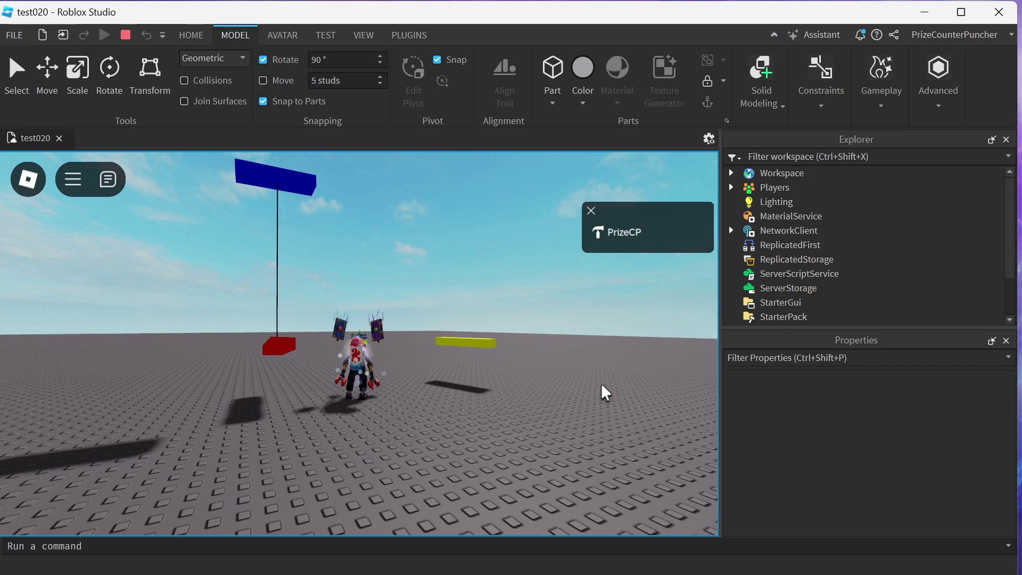
pyautogui.hotkey('shift', 'F5')
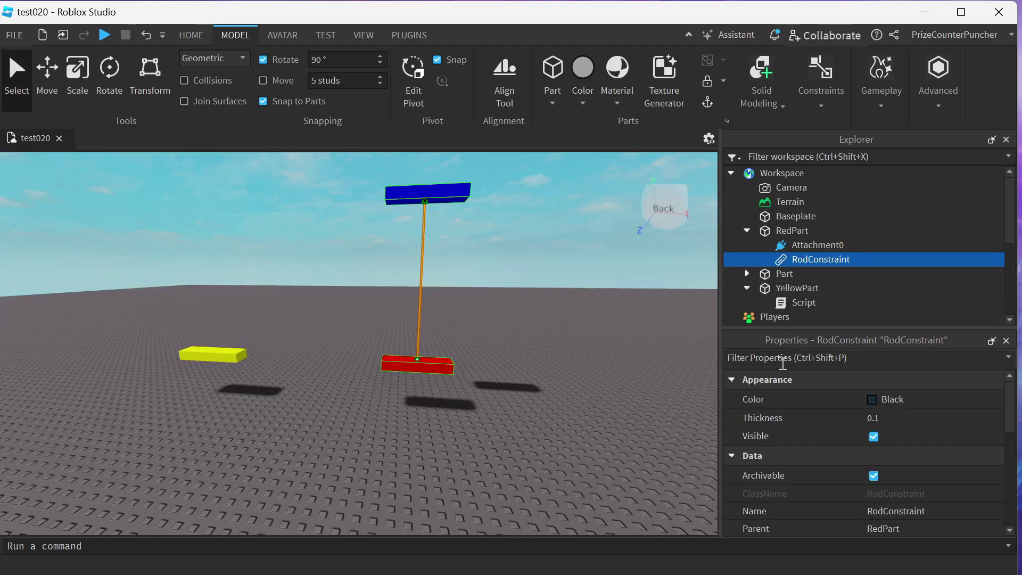
# Turn off the rod constraint's visibility and enable its limits.
pyautogui.click(874, 436)
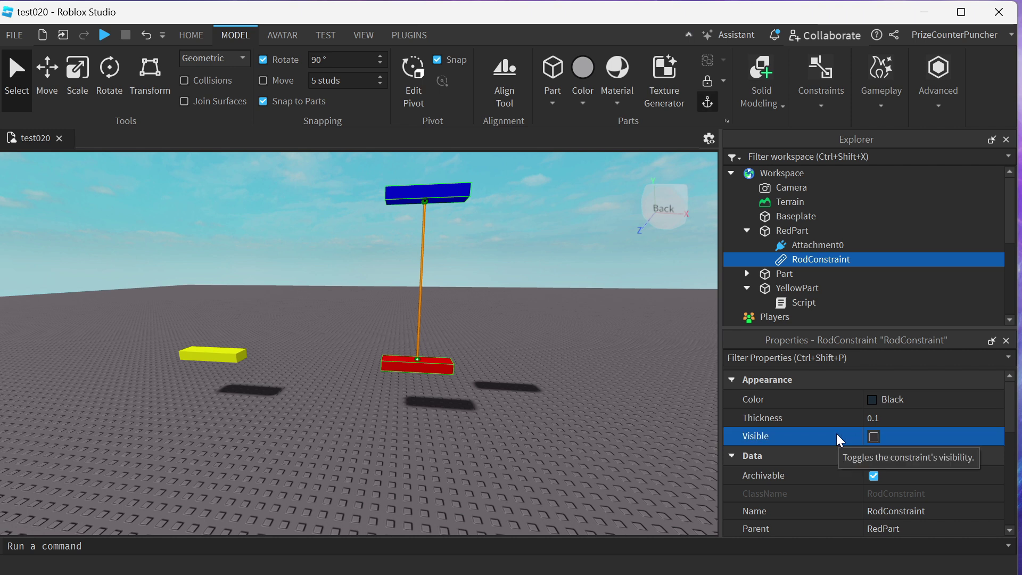
pyautogui.scroll(-2, 805, 451)
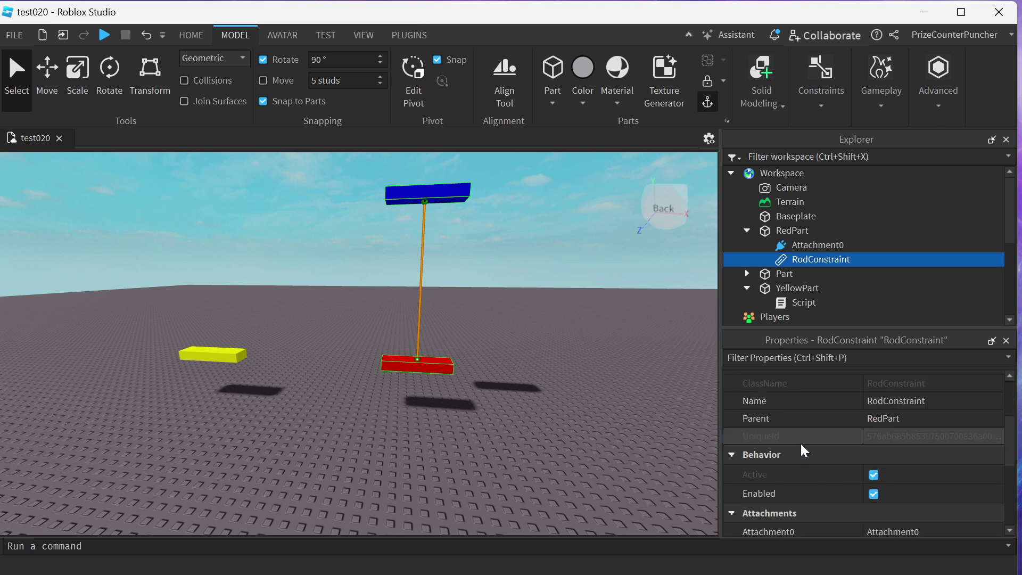
pyautogui.scroll(-3, 804, 451)
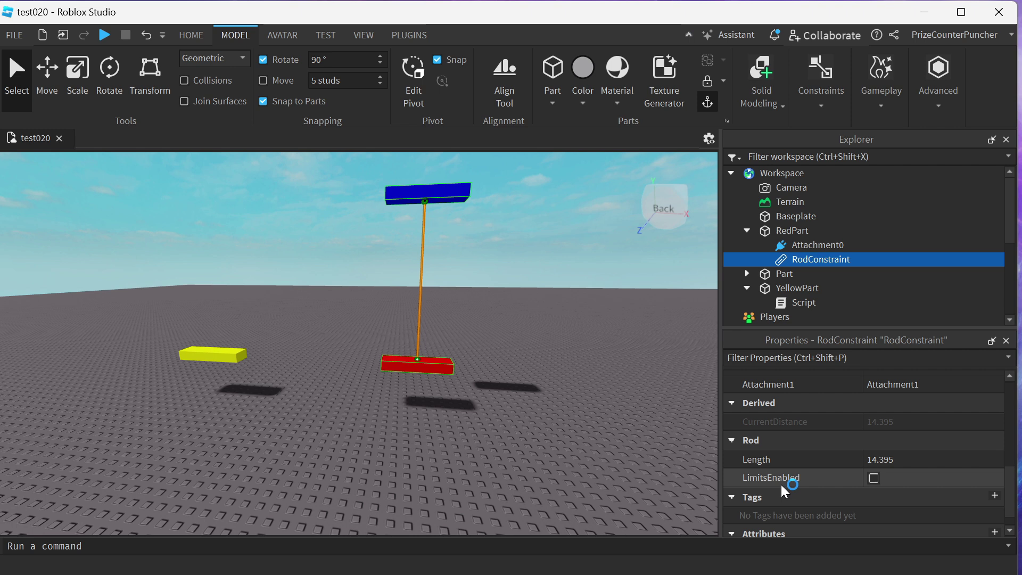
pyautogui.click(874, 478)
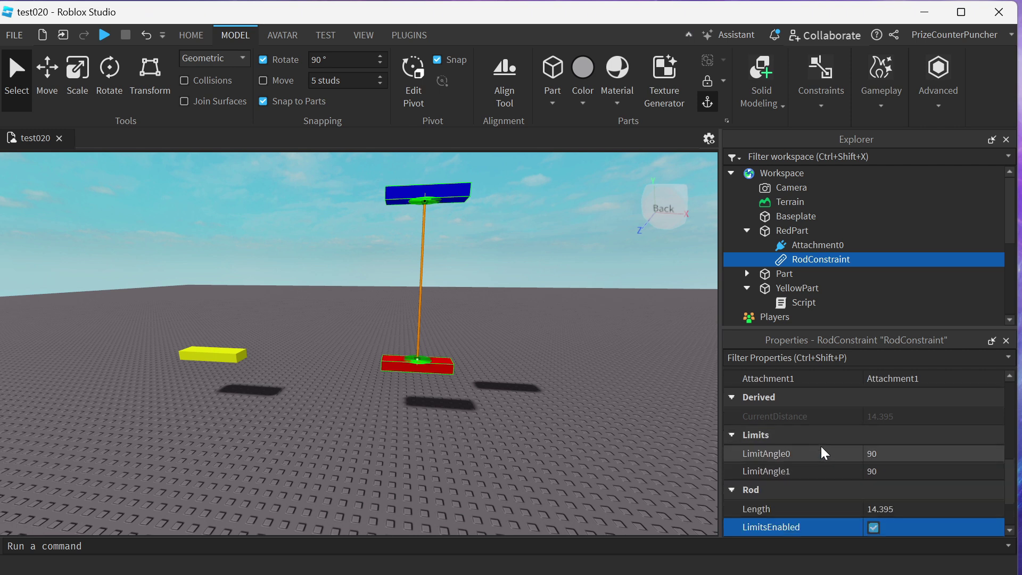
# Set both LimitAngle0 and LimitAngle1 of the rod constraint to 0.
pyautogui.scroll(-1, 824, 453)
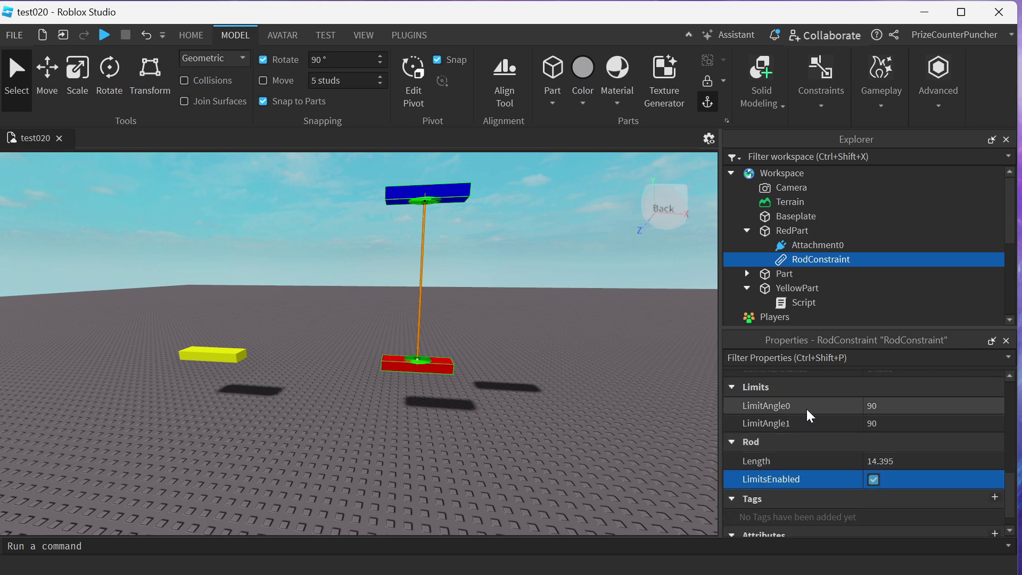
pyautogui.click(880, 410)
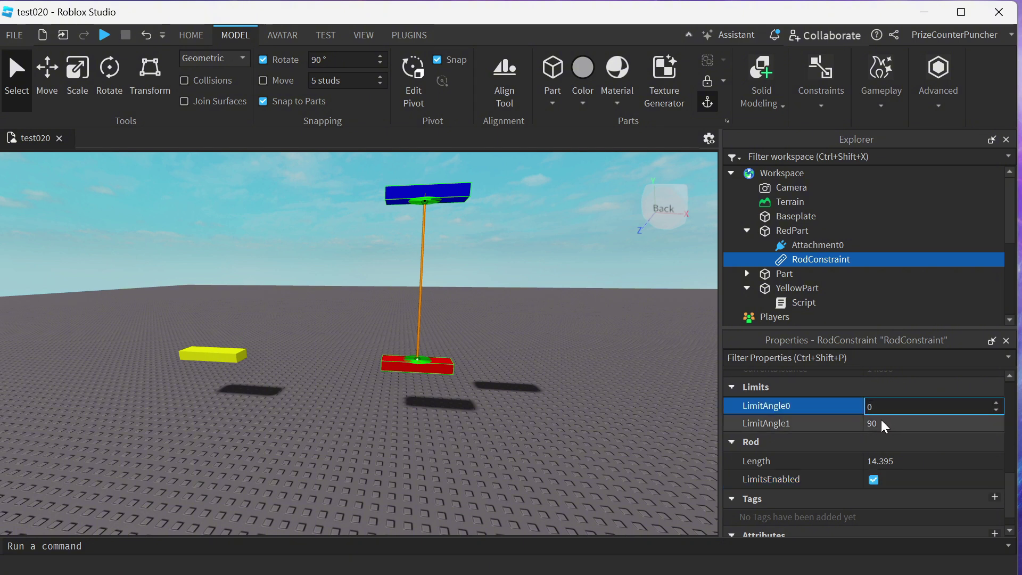
pyautogui.click(880, 420)
pyautogui.write('0')
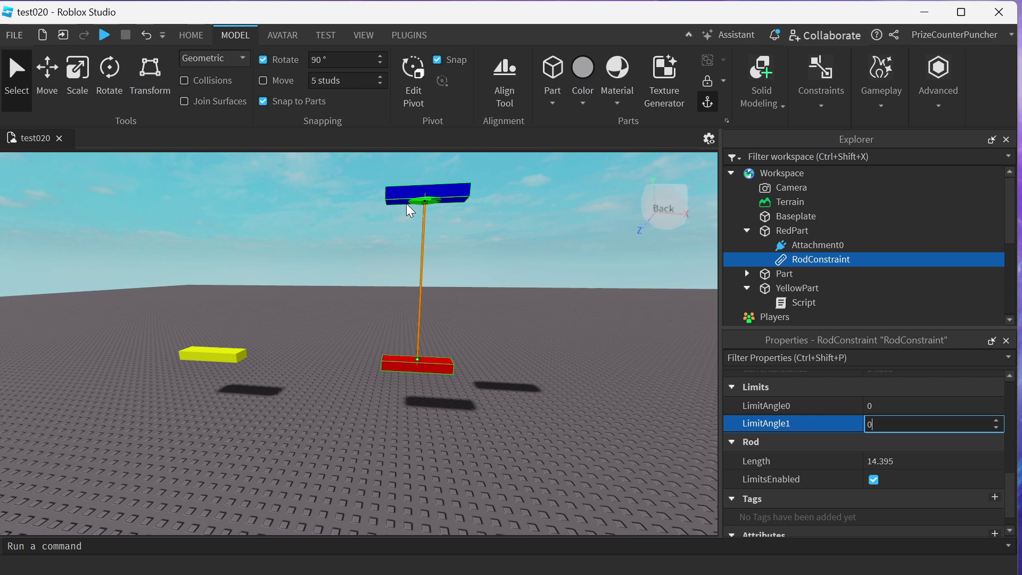
# Set the blue part's transparency to 1.
pyautogui.click(788, 273)
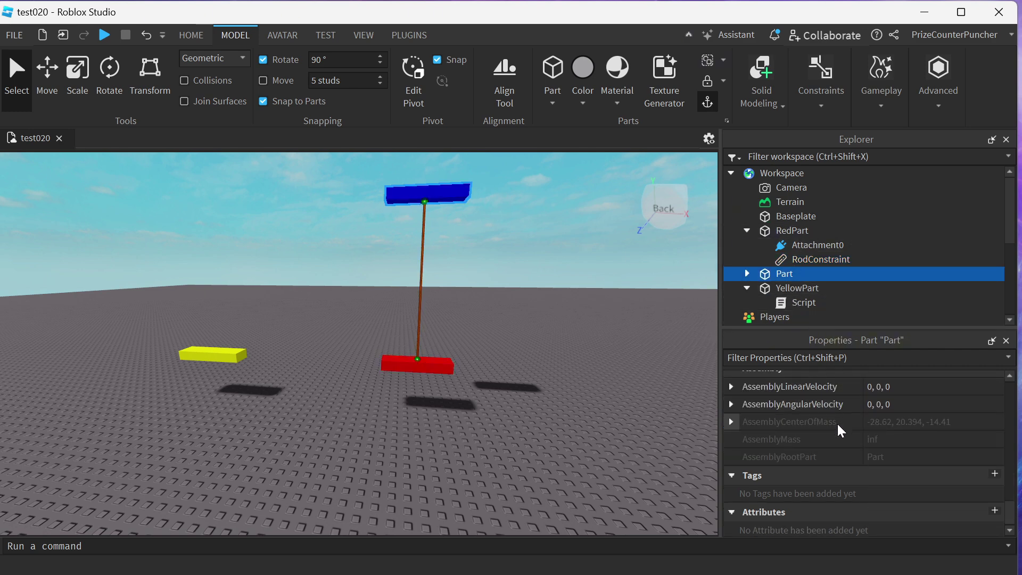
pyautogui.scroll(3, 841, 430)
pyautogui.scroll(5, 839, 426)
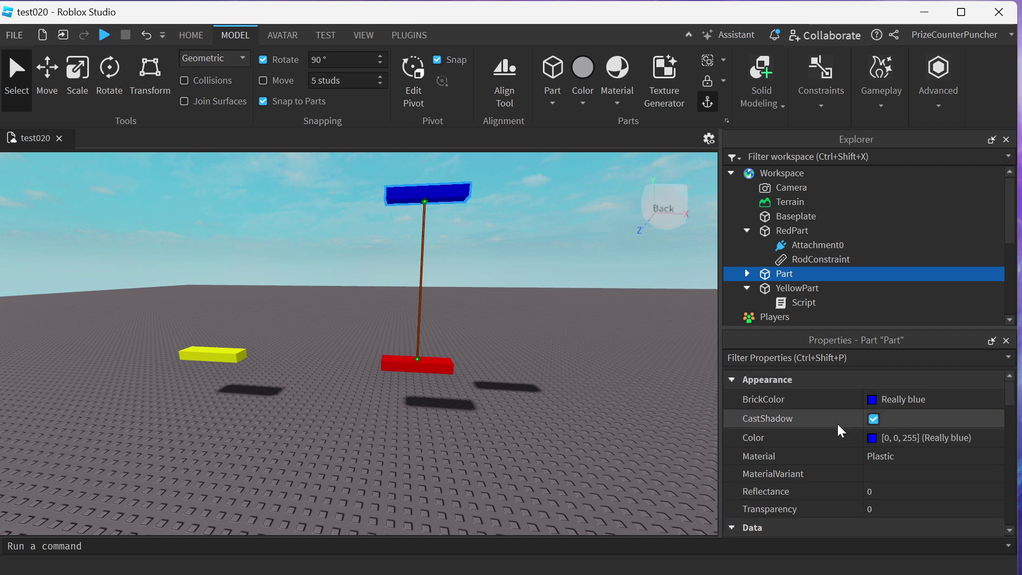
pyautogui.click(884, 508)
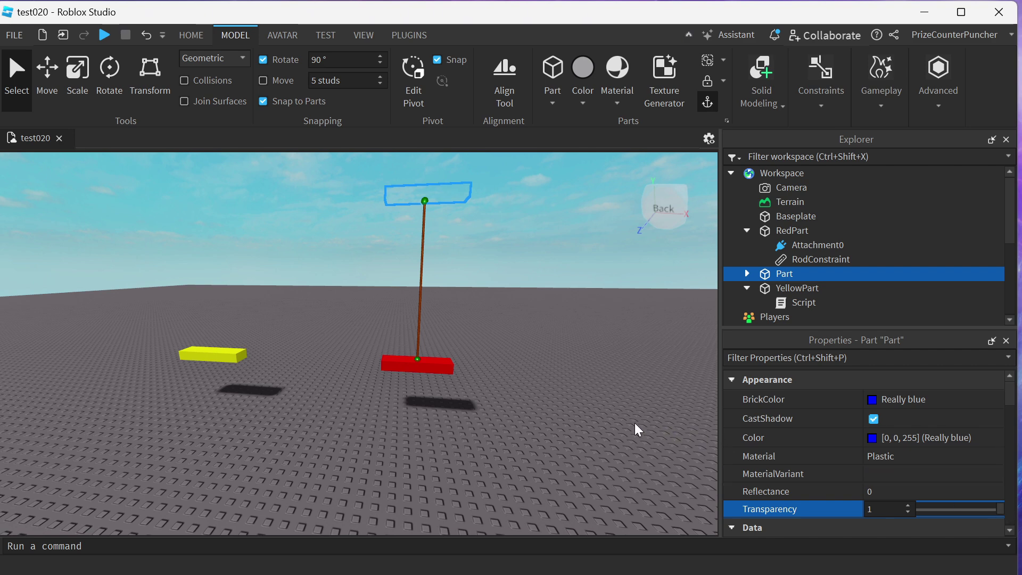
# Playtest the hidden rod setup by walking and jumping the character around the red and yellow platforms.
pyautogui.click(105, 38)
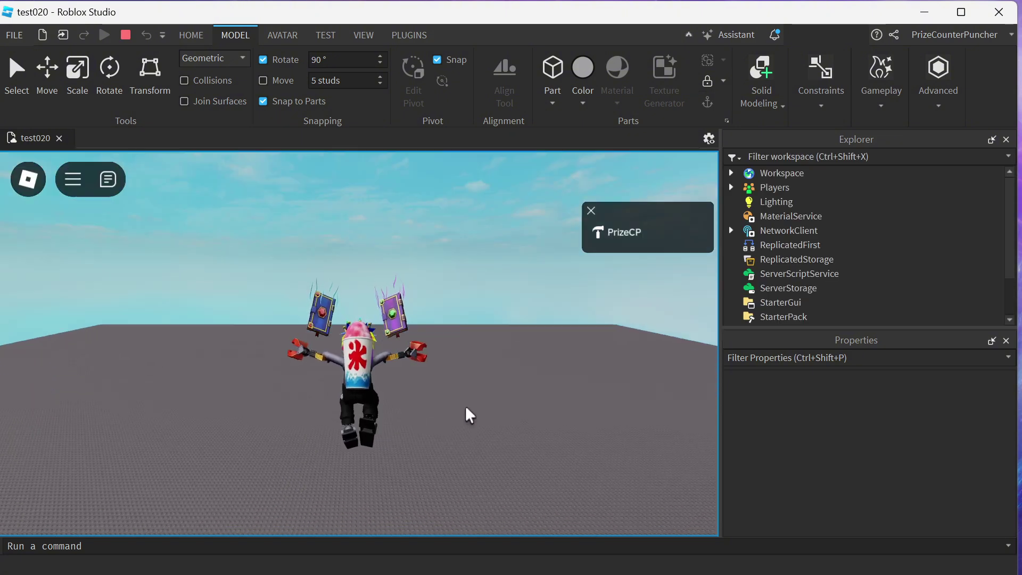
pyautogui.press('w')
pyautogui.moveTo(476, 411); pyautogui.dragTo(475, 388, button='right')
pyautogui.press('w')
pyautogui.press('w')
pyautogui.press('w')
pyautogui.press('s')
pyautogui.press('w')
pyautogui.press('w')
pyautogui.press('w')
pyautogui.press('w')
pyautogui.press('w')
pyautogui.press('space')
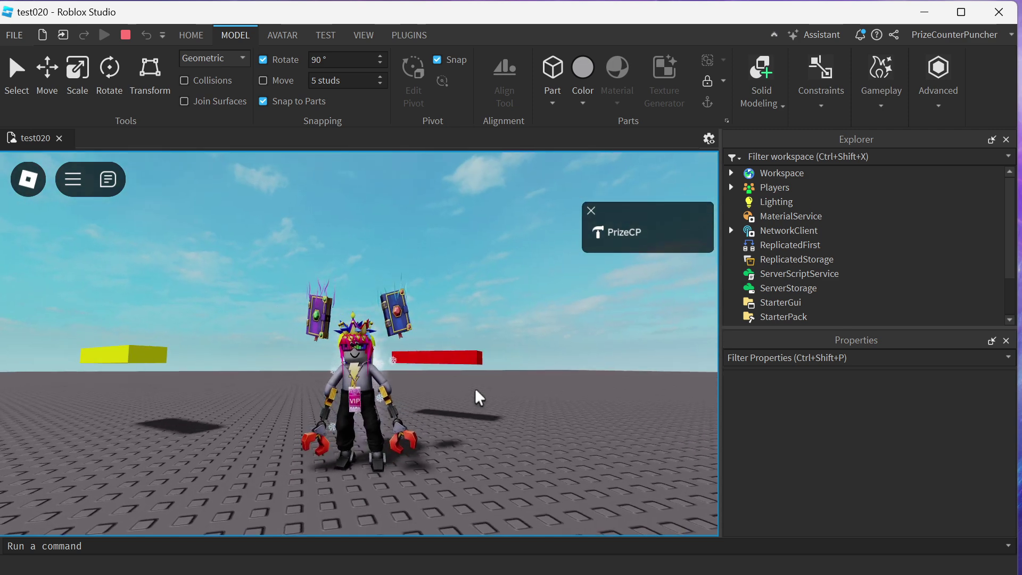